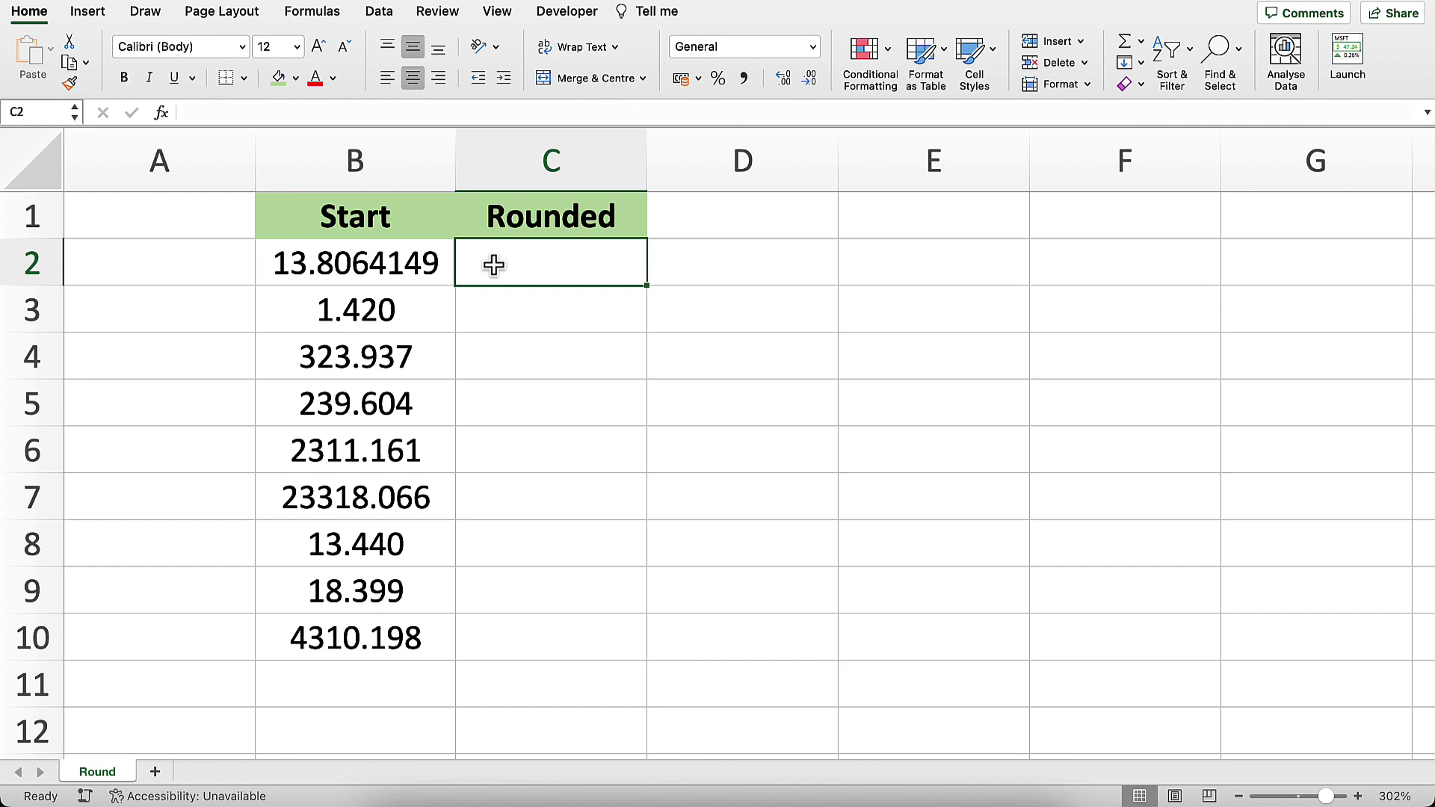
# Step: Enter =ROUND(B2,2) in C2 so it shows 13.81, then check the formula
pyautogui.write('=round')
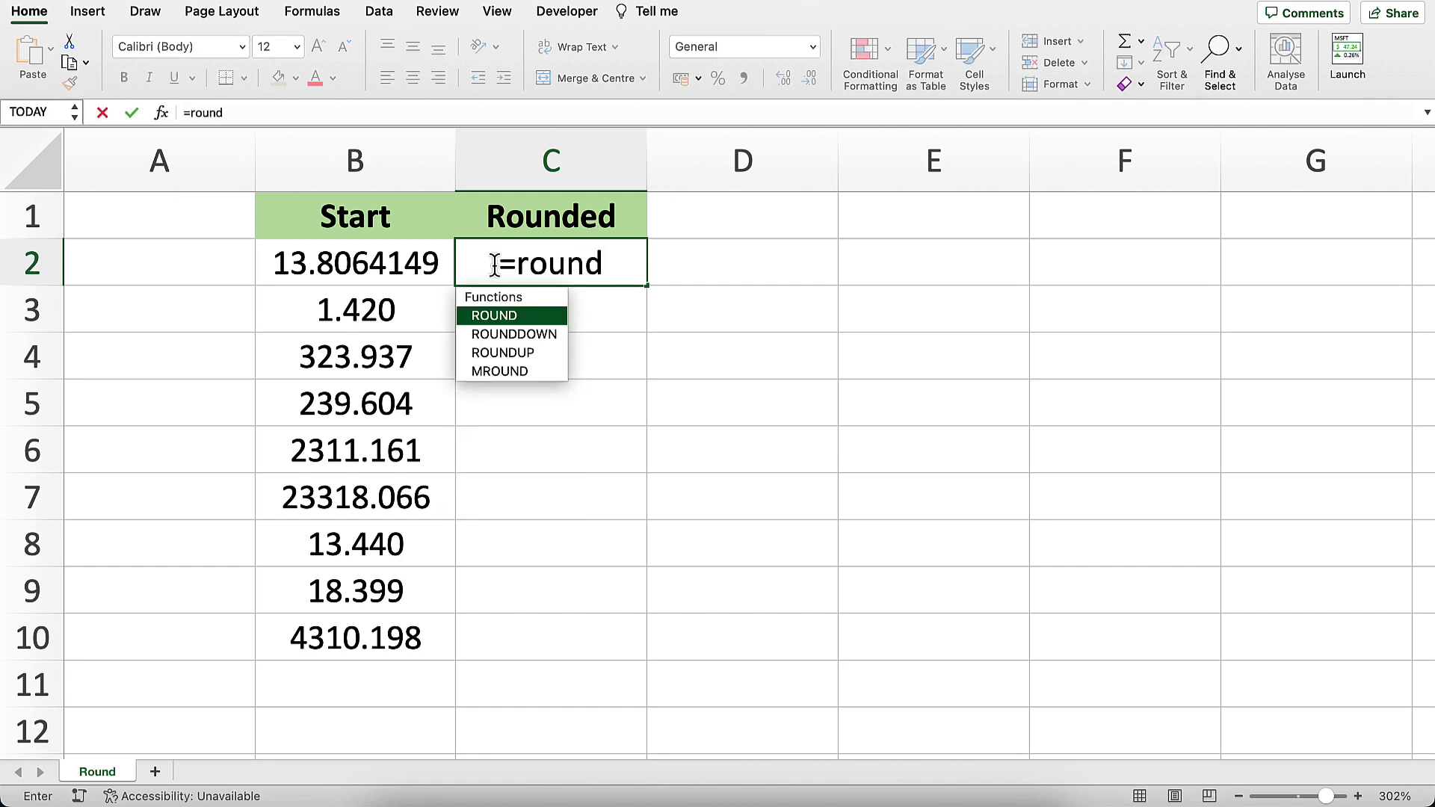
pyautogui.press('Tab')
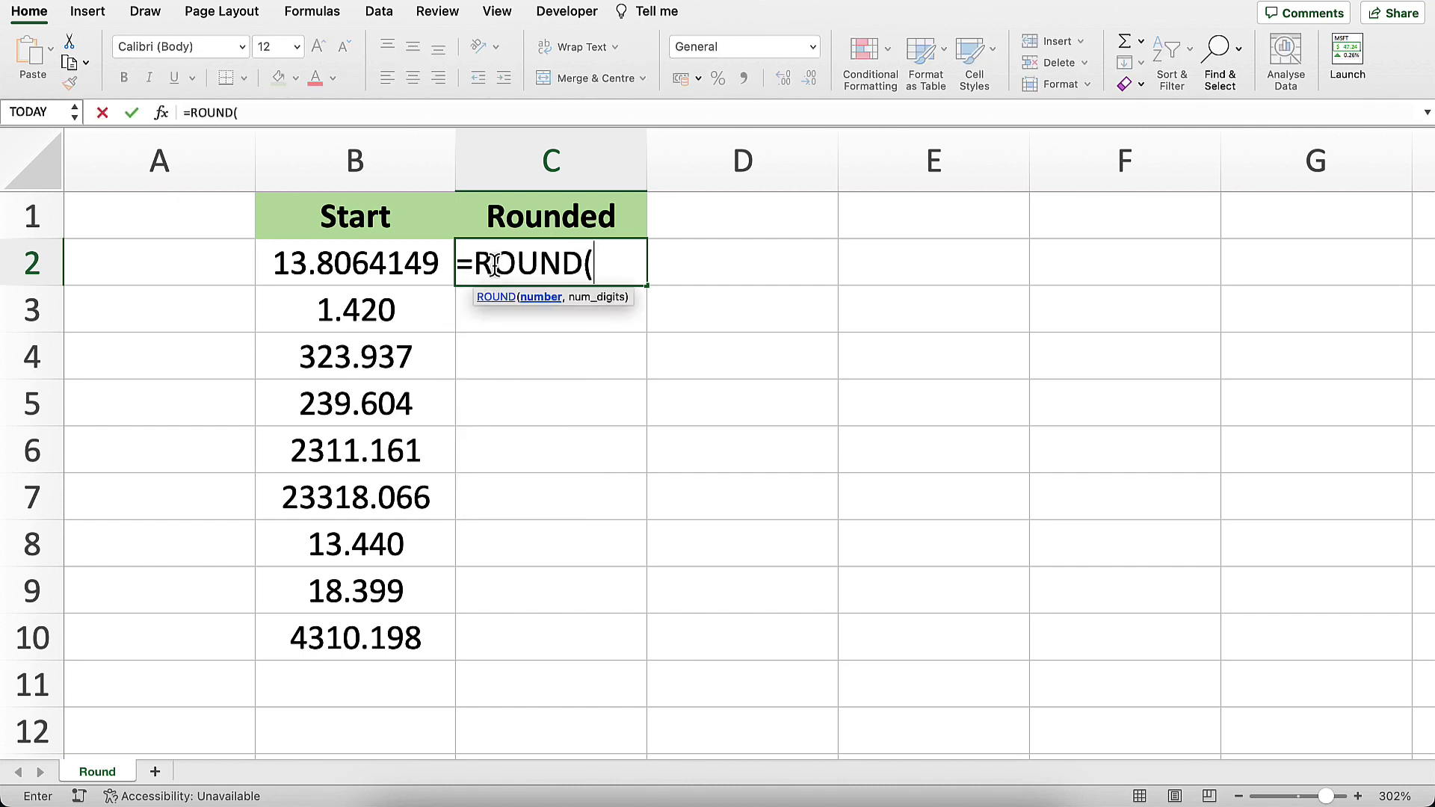
pyautogui.click(434, 268)
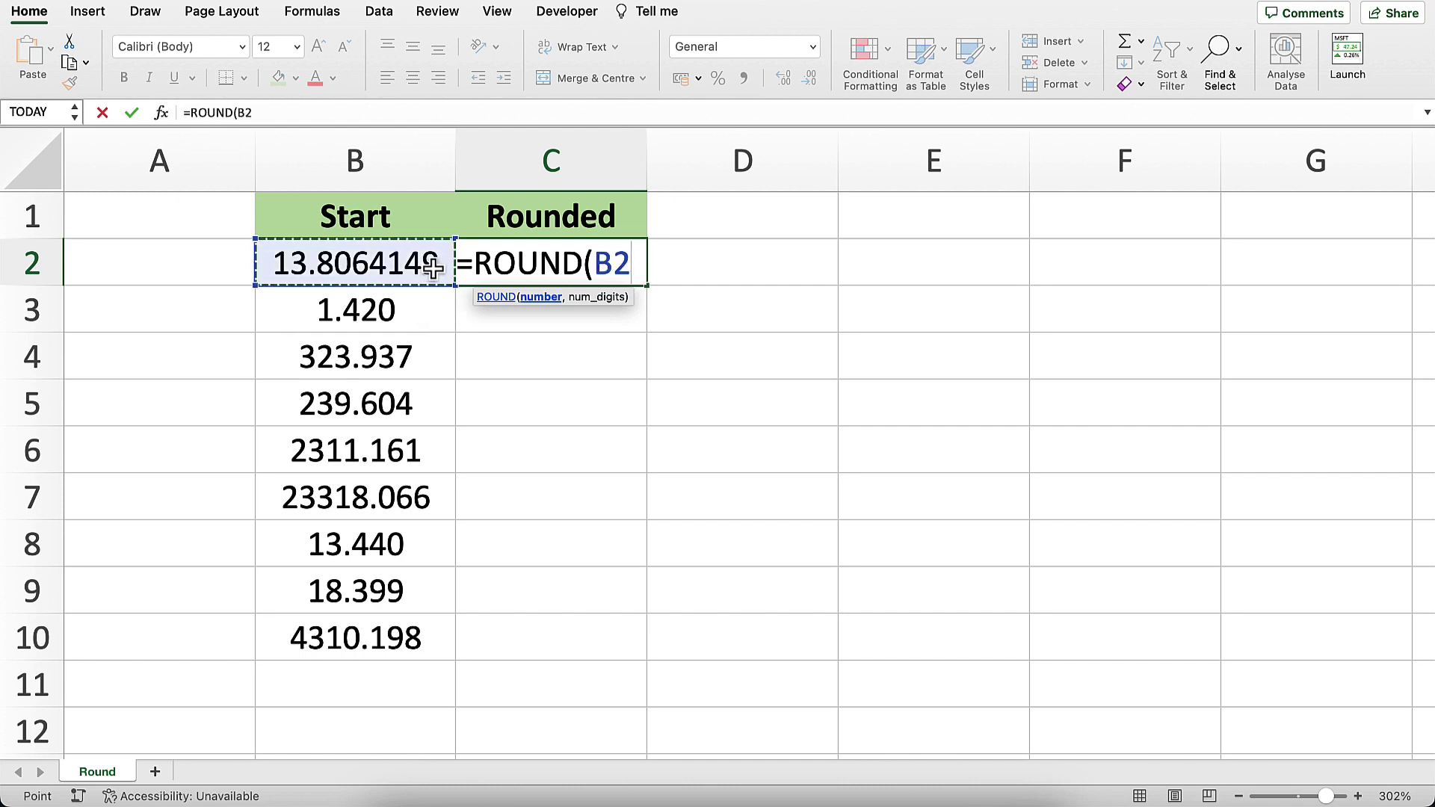
pyautogui.write(',2')
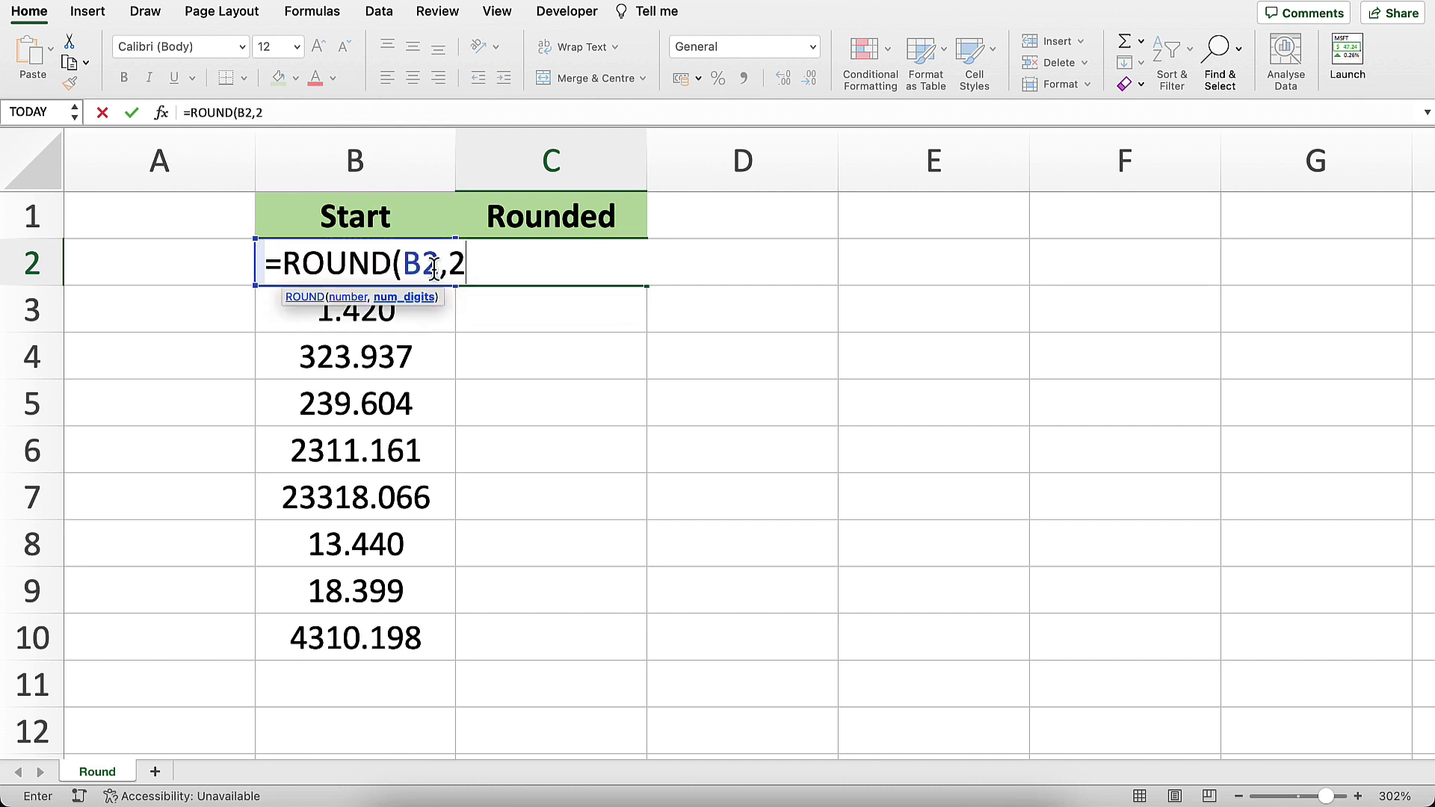
pyautogui.press('Return')
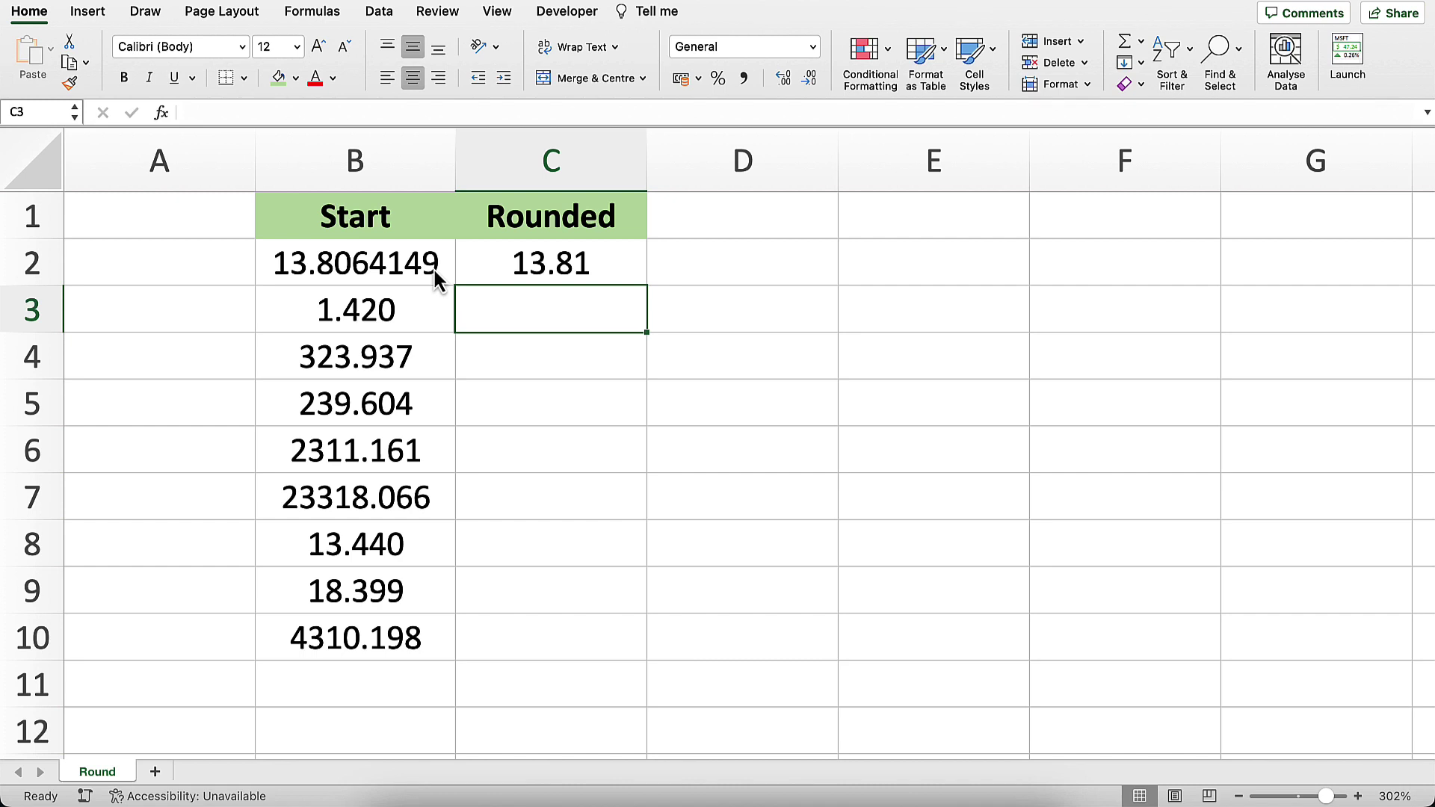
pyautogui.click(517, 270)
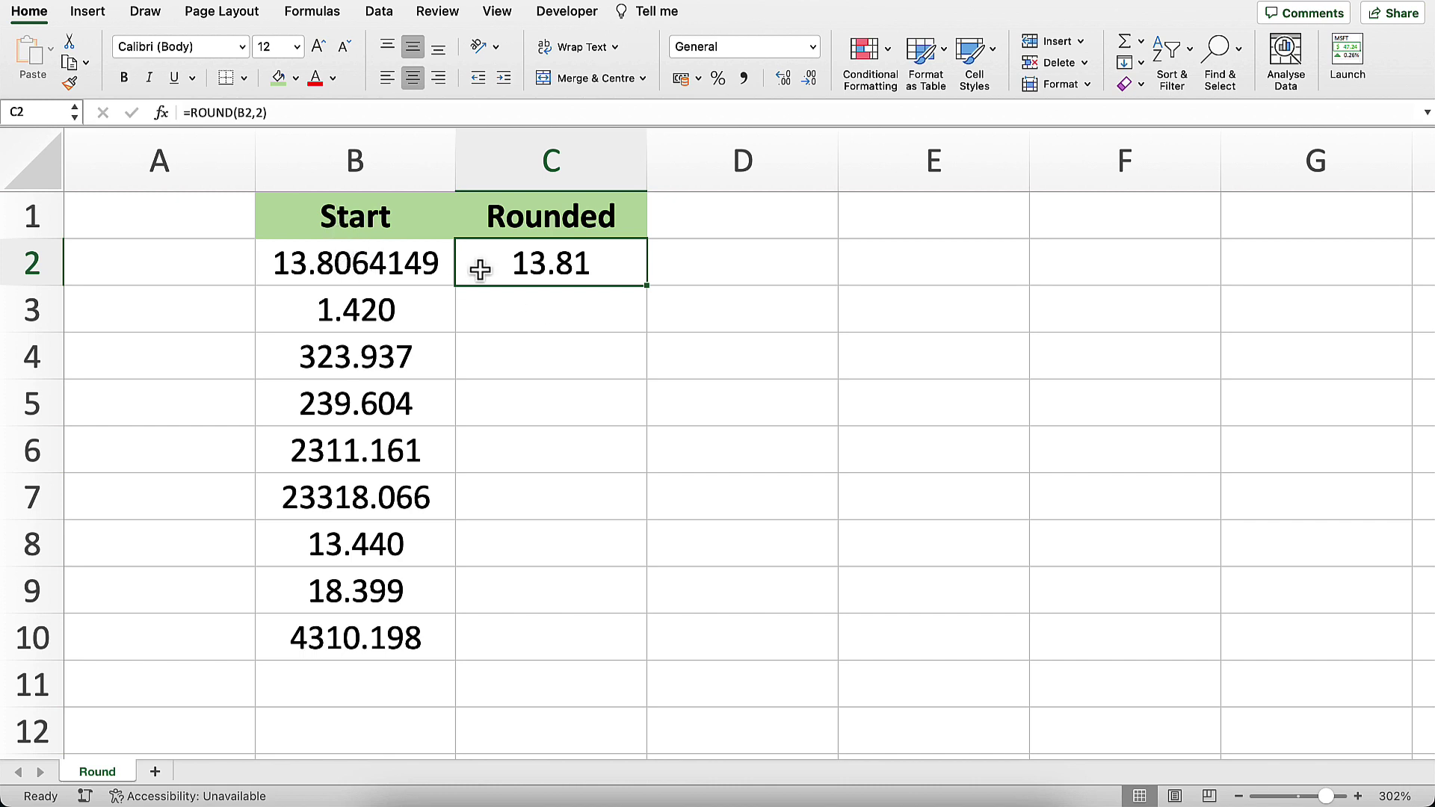
# Step: Enter =ROUND(B3,0) in C3 to round 1.420 to a whole number
pyautogui.click(566, 305)
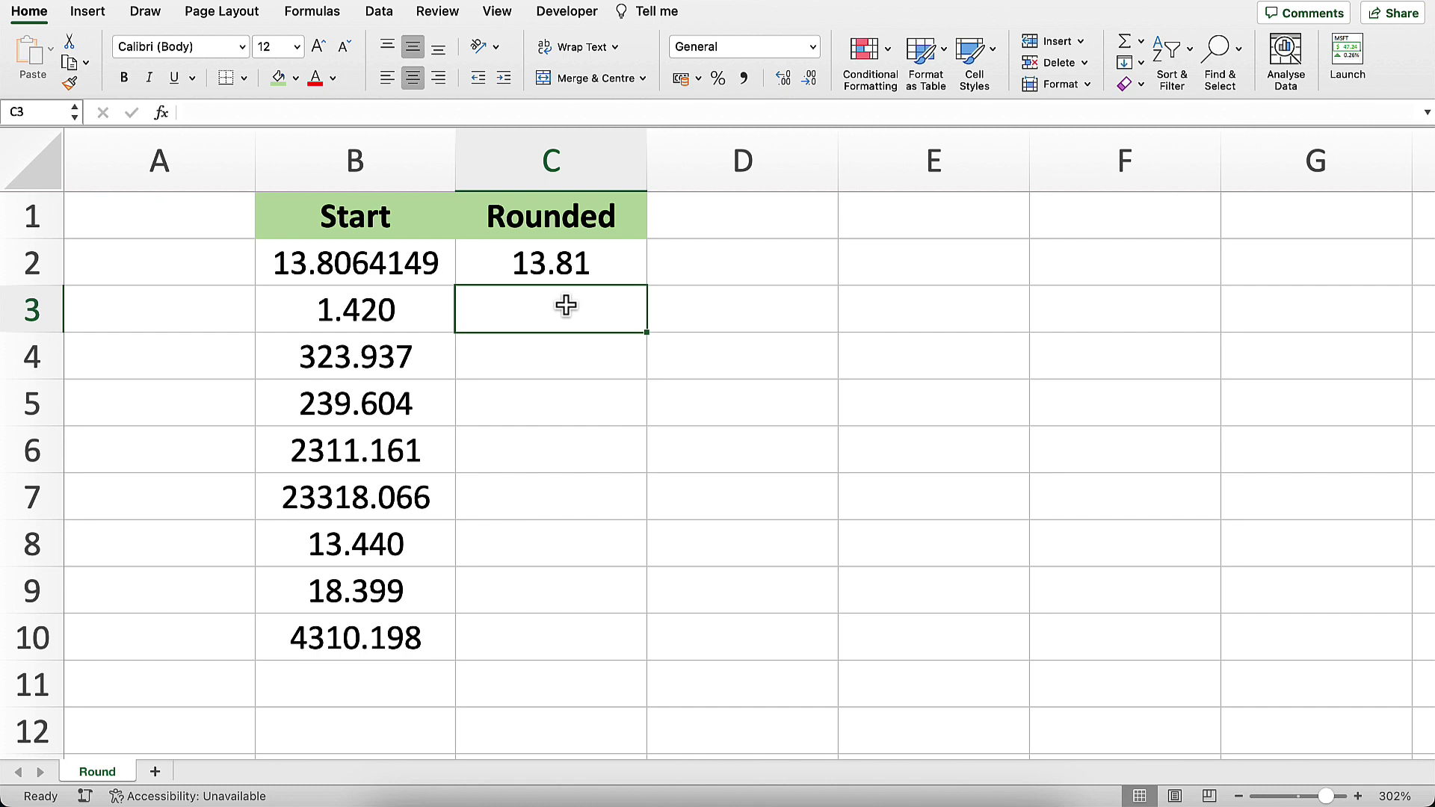
pyautogui.write('=round')
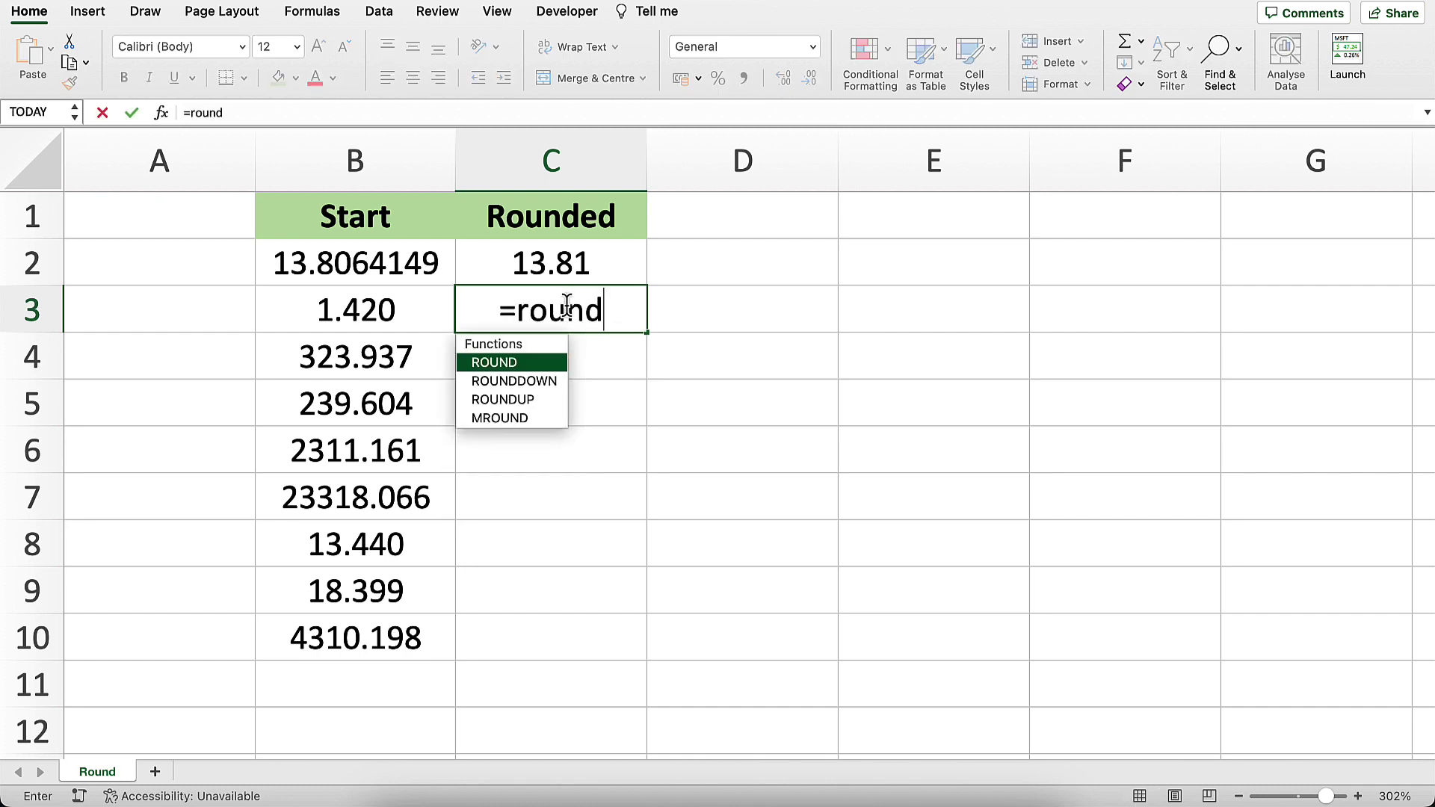
pyautogui.press('Tab')
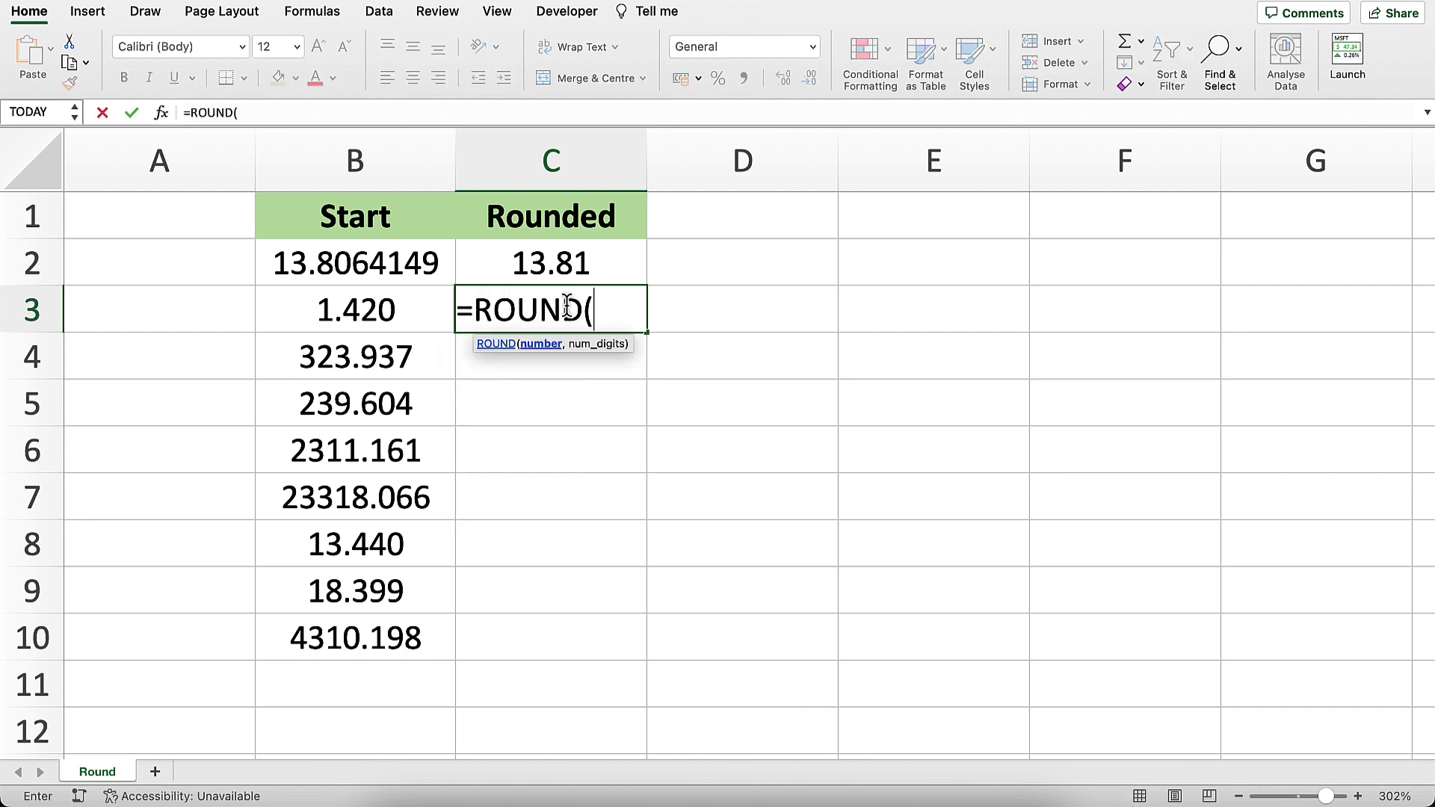
pyautogui.click(432, 310)
pyautogui.write(',0')
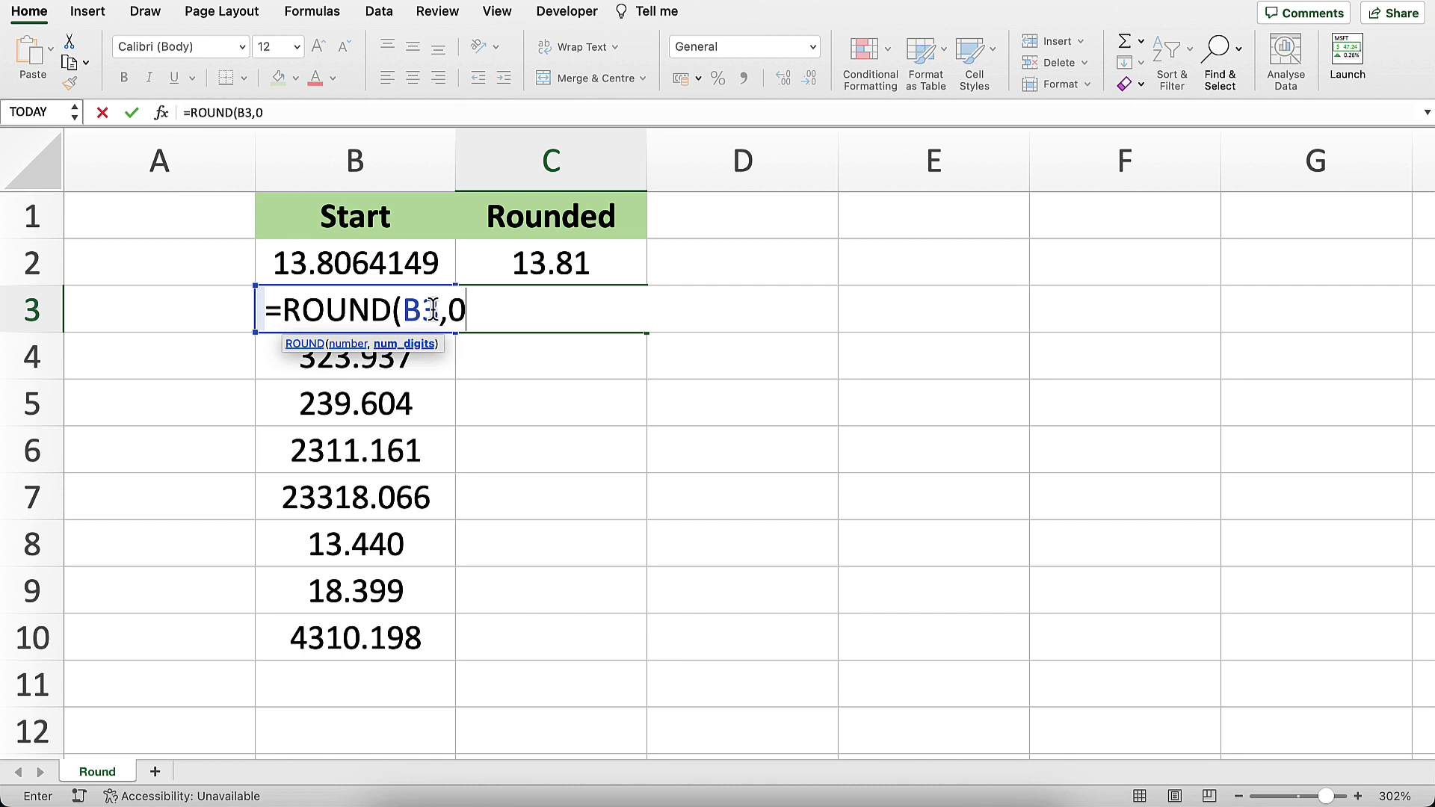
pyautogui.press('Return')
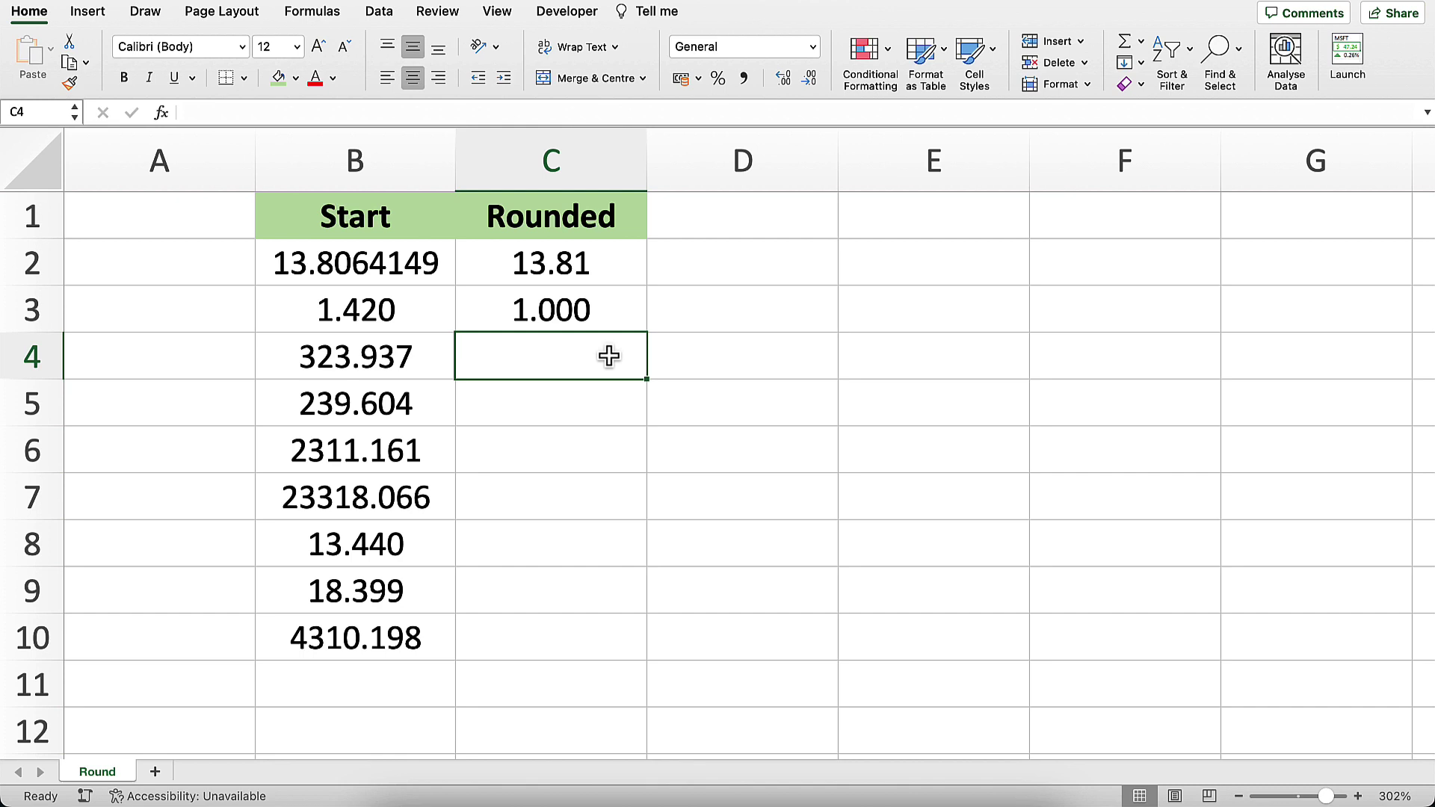
# Step: Enter =ROUND(B4,1) in C4 so 323.937 displays as 323.9
pyautogui.write('=roud')
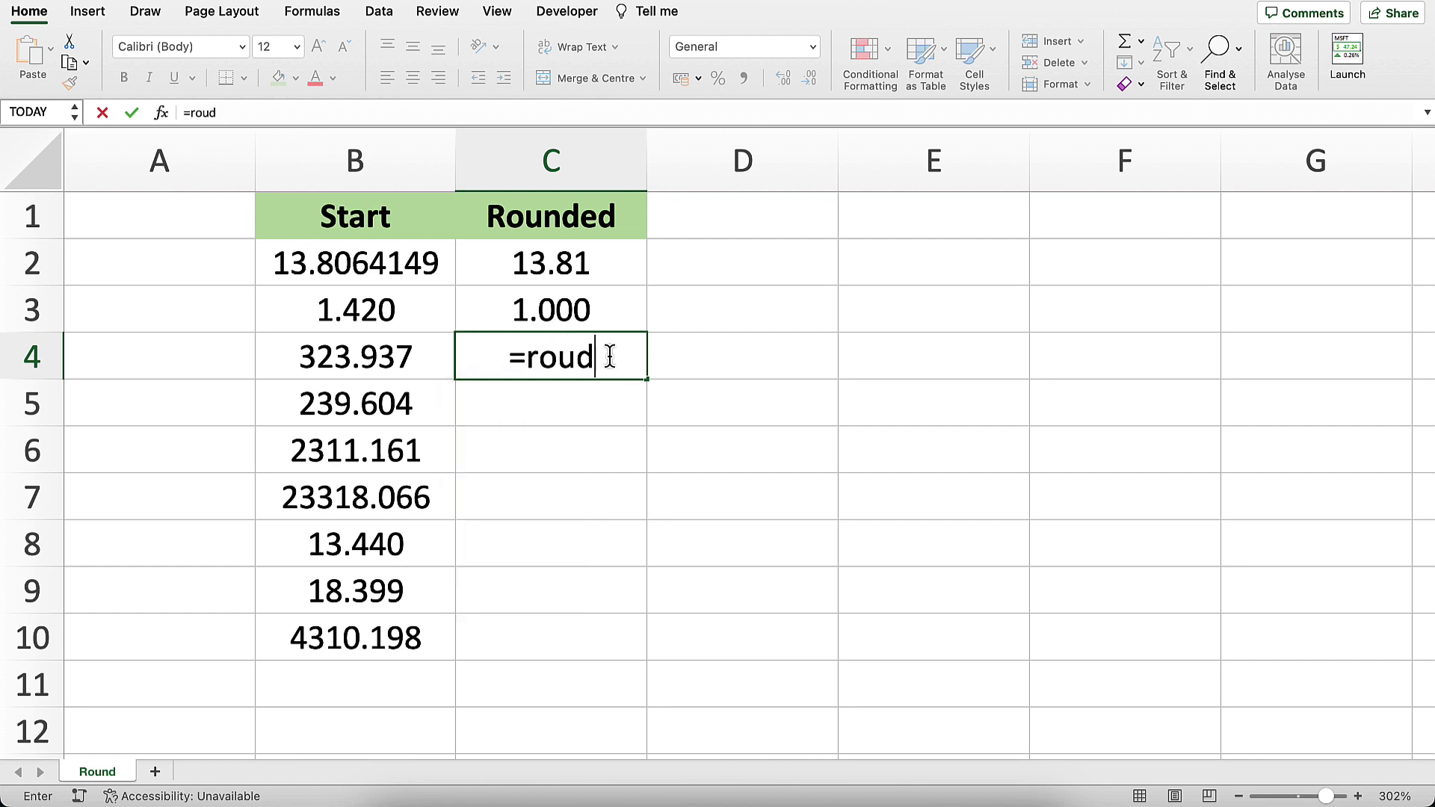
pyautogui.press('BackSpace')
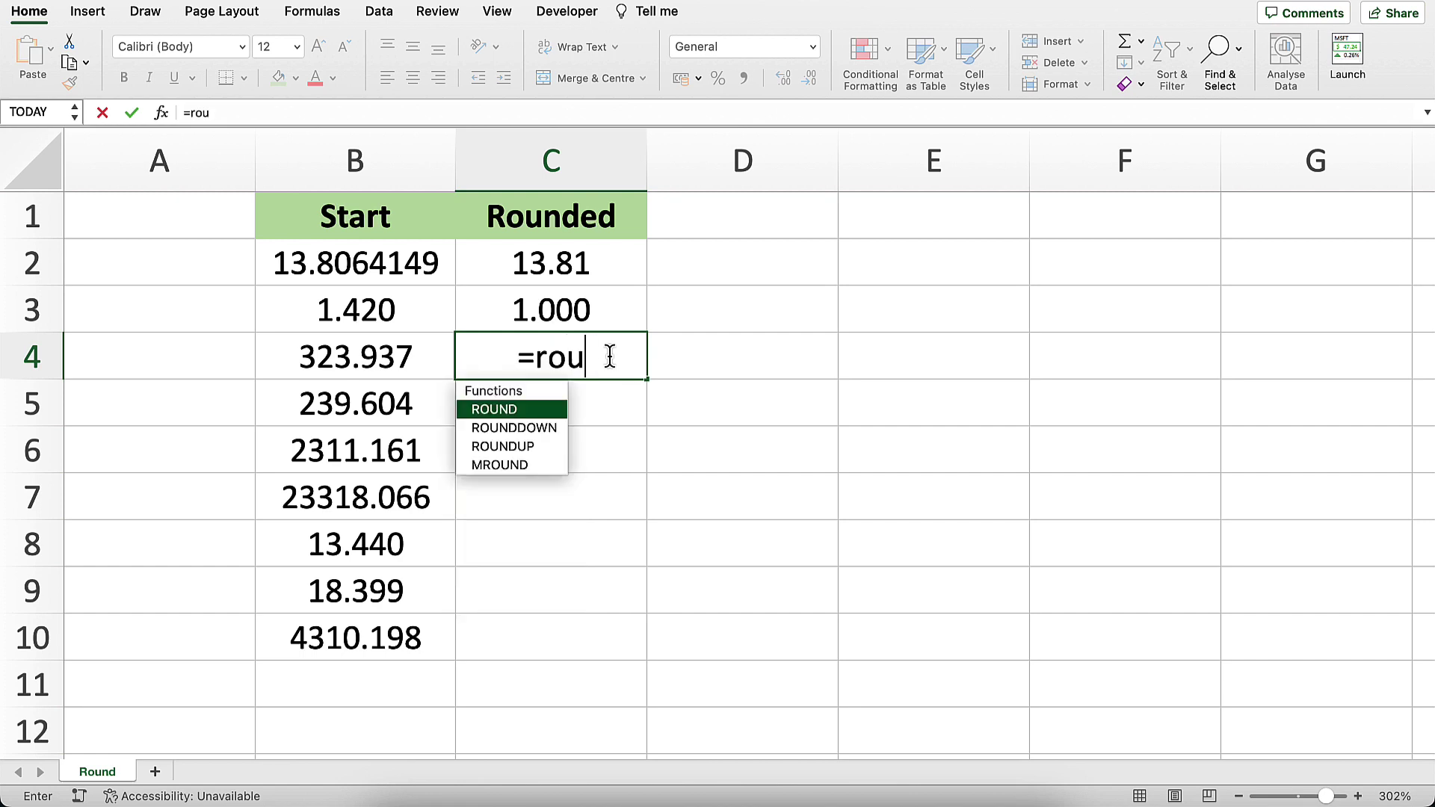
pyautogui.press('Tab')
pyautogui.click(373, 357)
pyautogui.write(',')
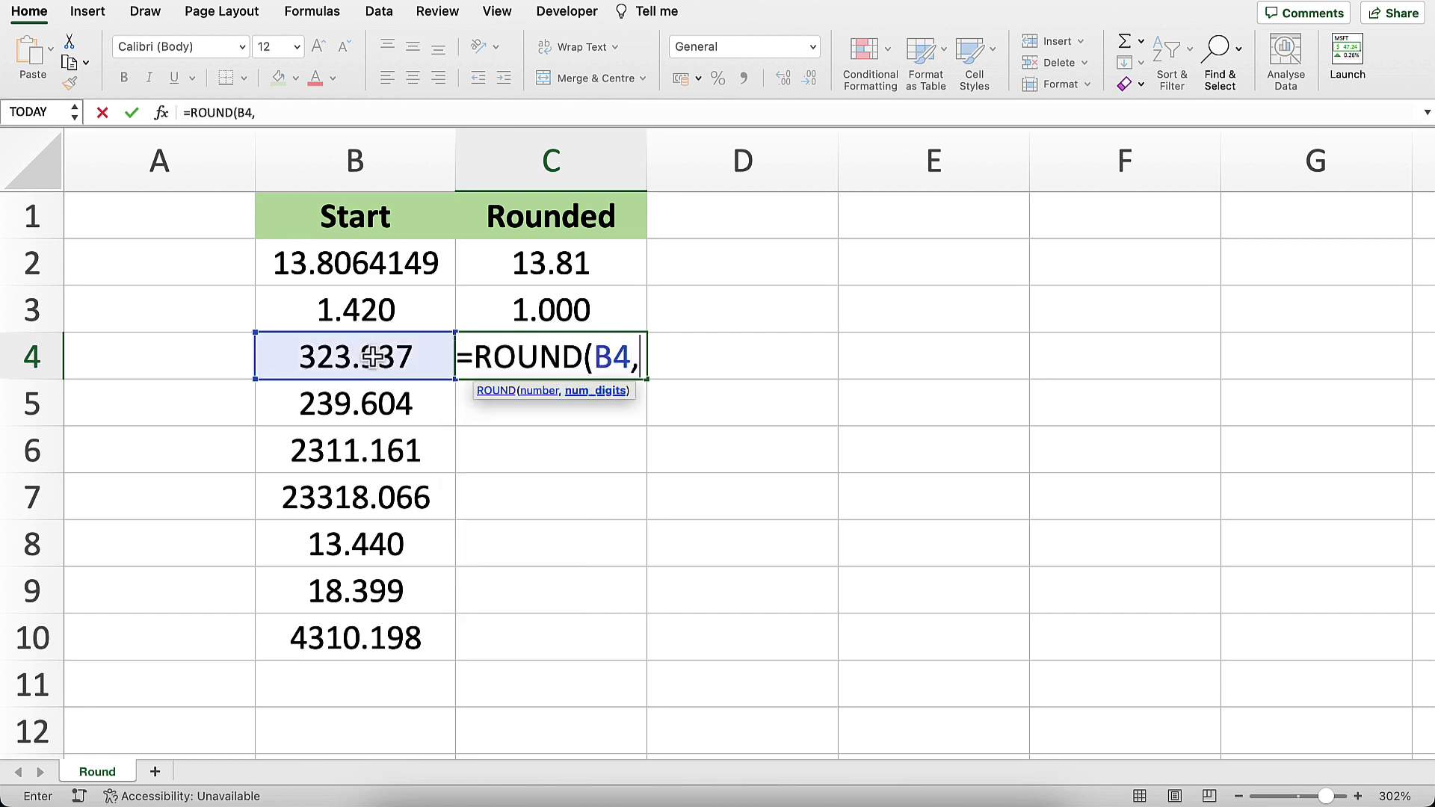
pyautogui.write('1')
pyautogui.press('Return')
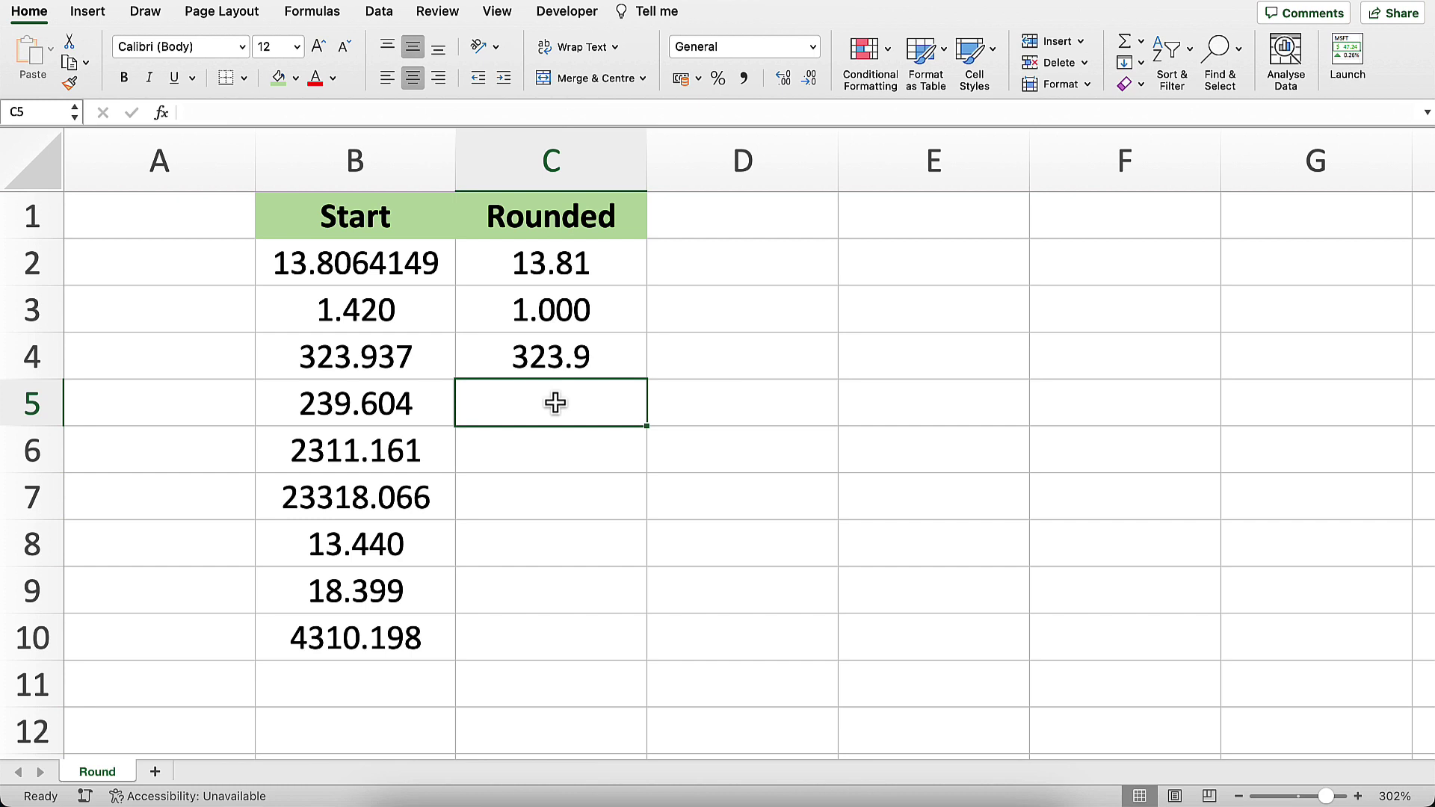
# Step: Enter =ROUND(B5,0) in C5 so 239.604 displays as 240
pyautogui.write('=round')
pyautogui.press('Tab')
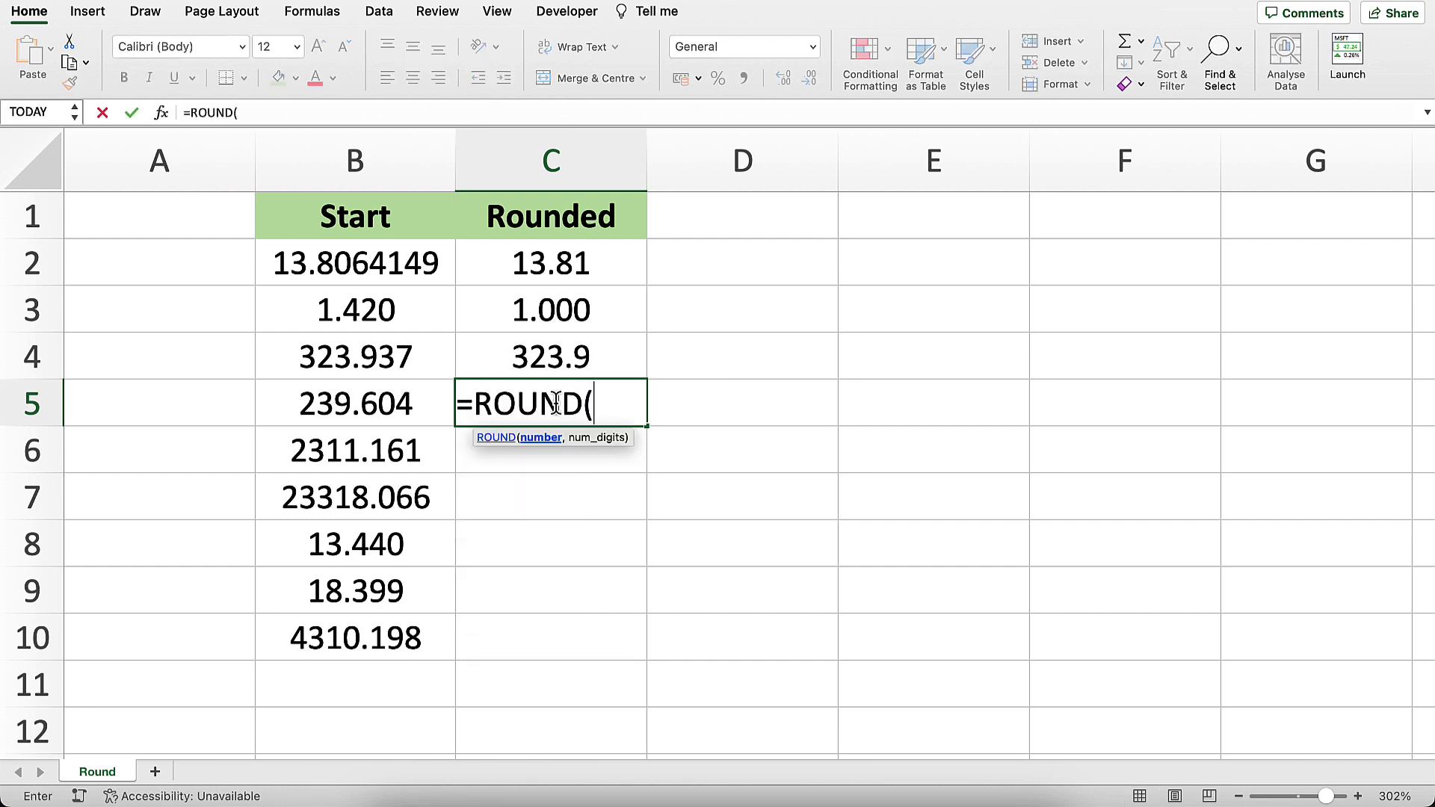
pyautogui.click(432, 413)
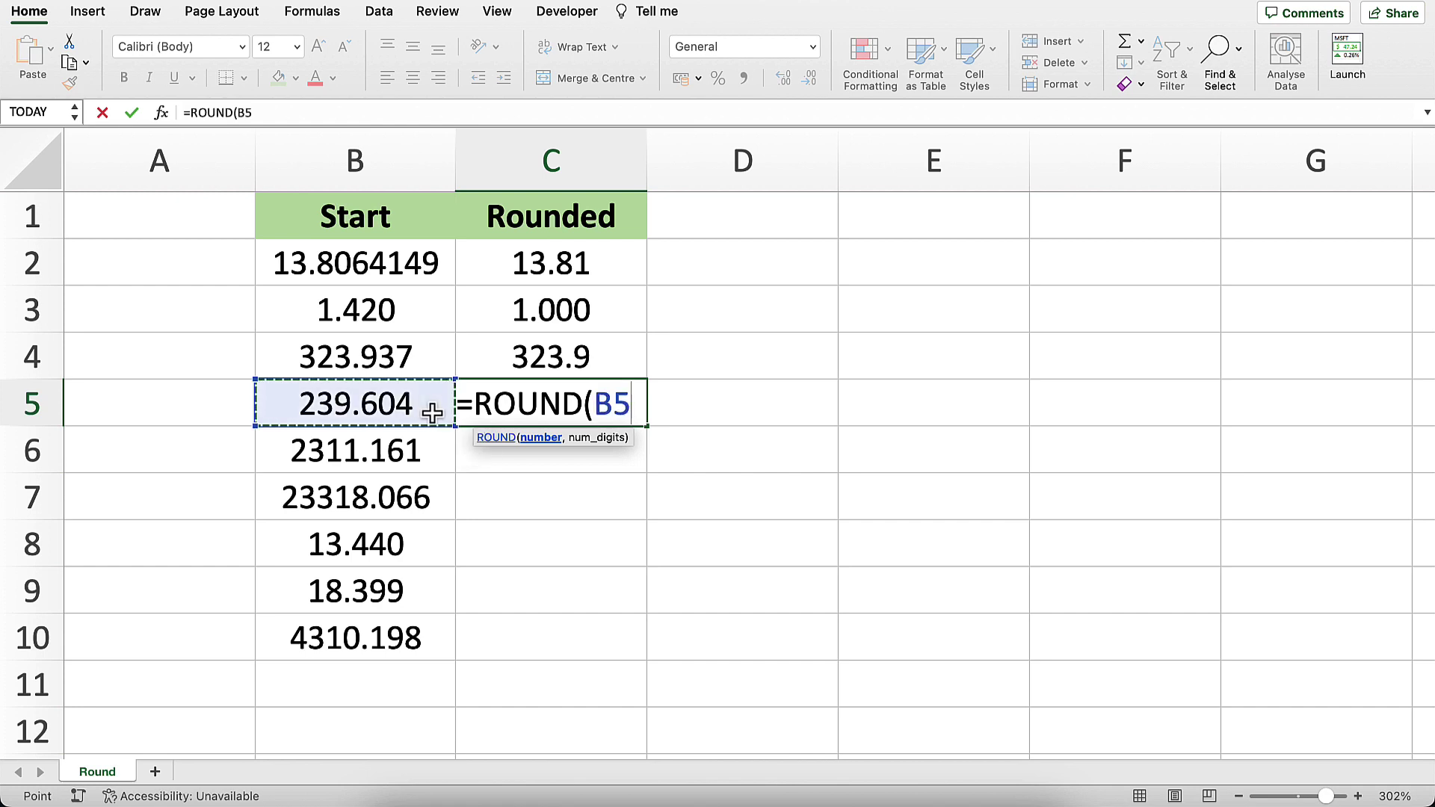
pyautogui.write(',0')
pyautogui.press('Return')
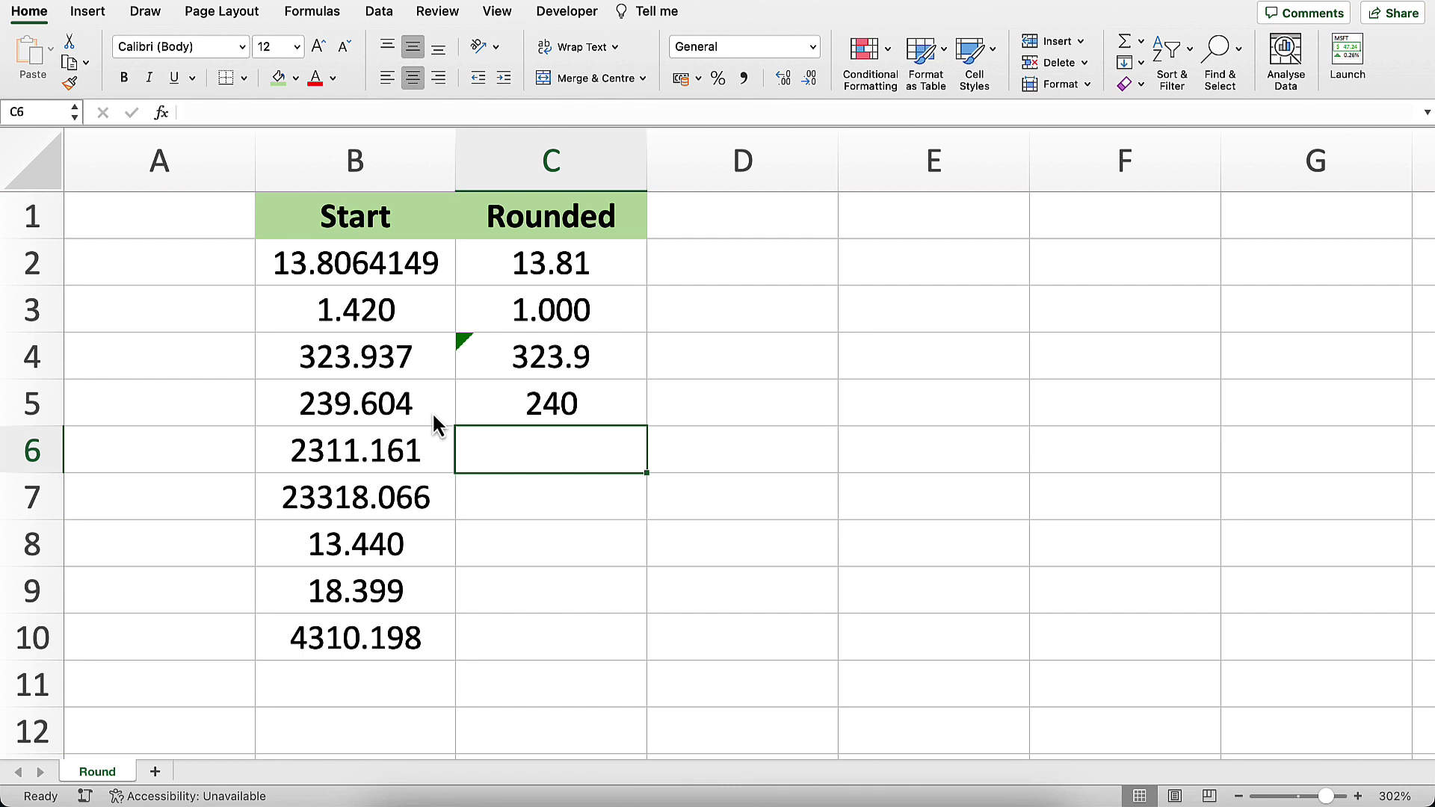
# Step: Enter =ROUND(B6,-2) in C6 so 2311.161 displays as 2300
pyautogui.write('=ro')
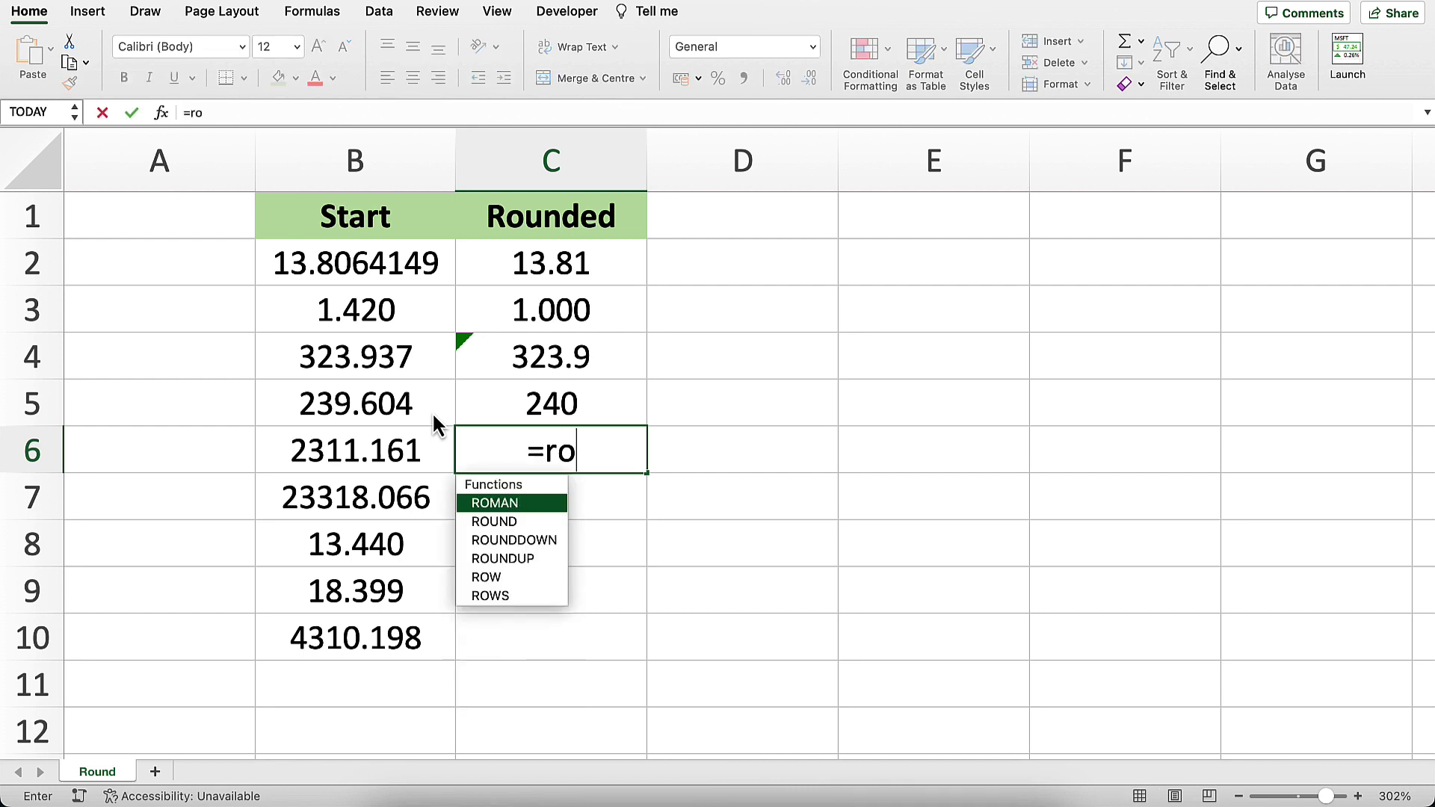
pyautogui.press('Down')
pyautogui.press('Tab')
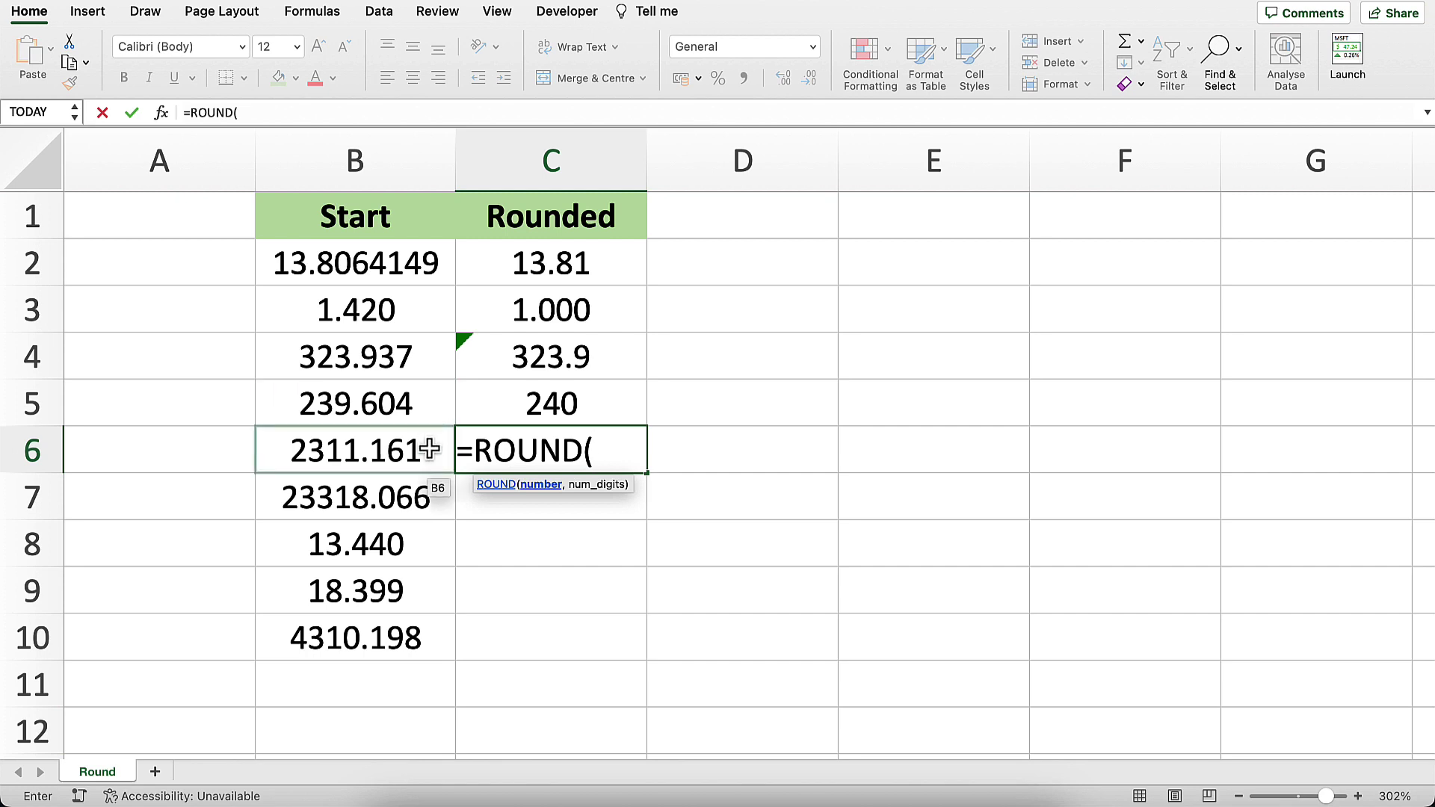
pyautogui.click(430, 448)
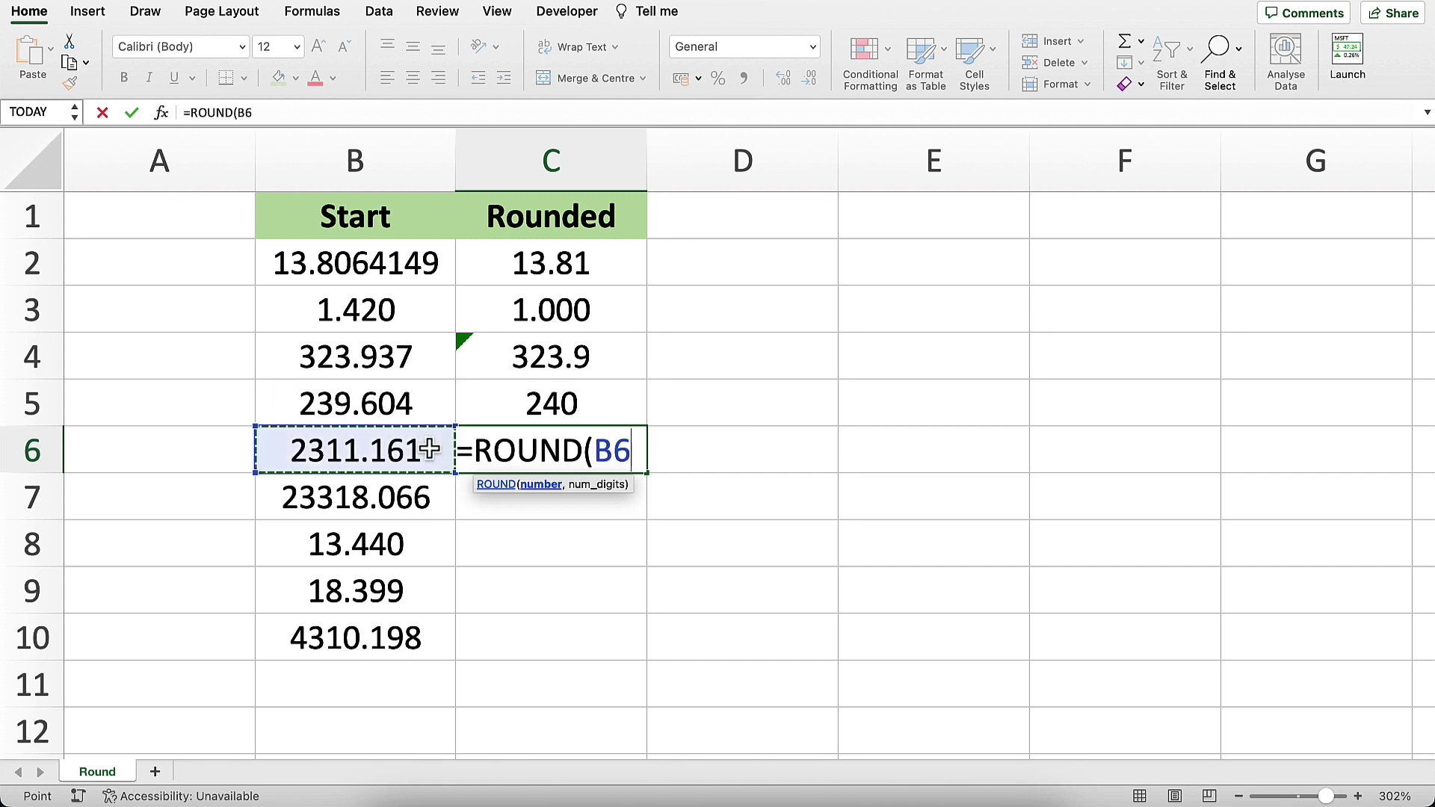
pyautogui.write(',')
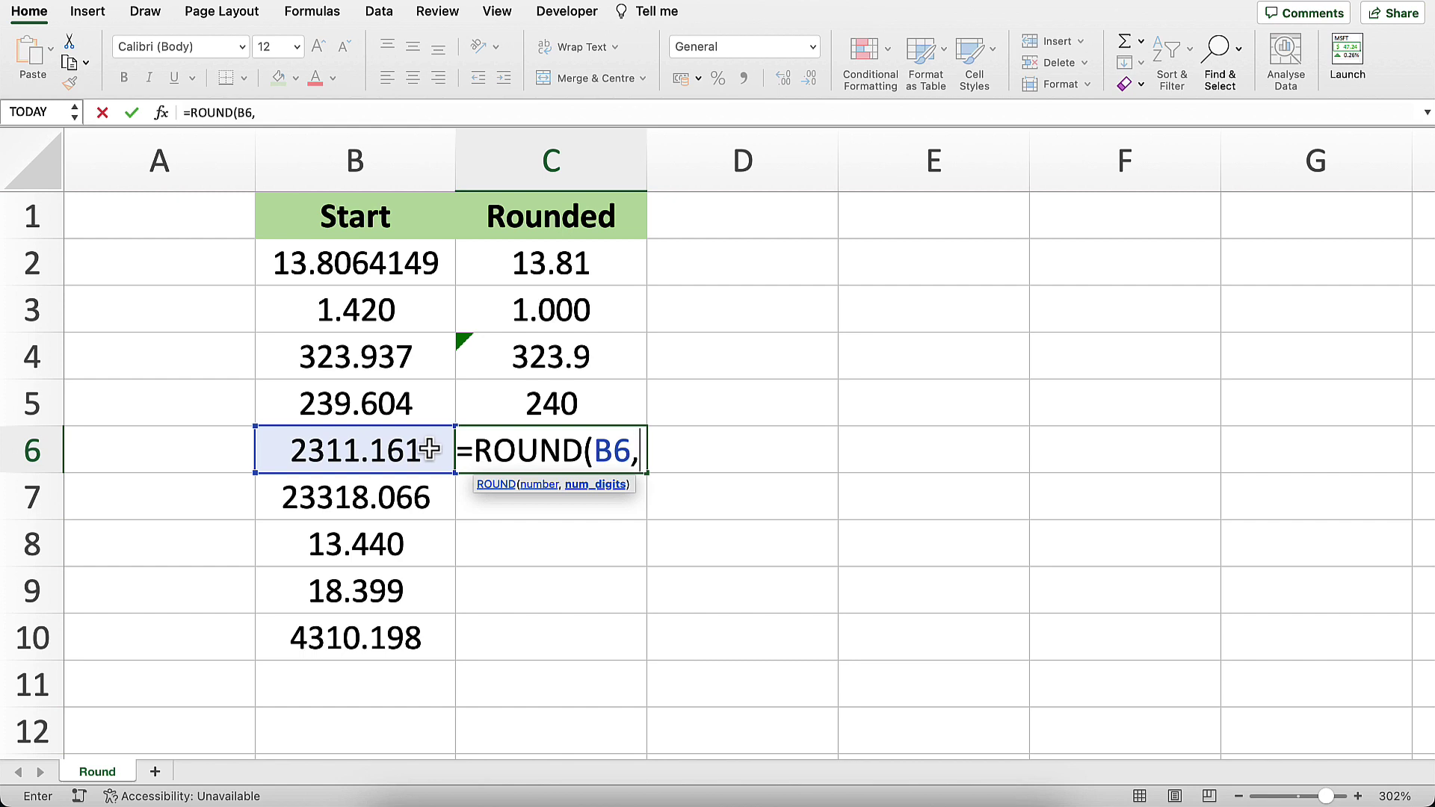
pyautogui.write('-')
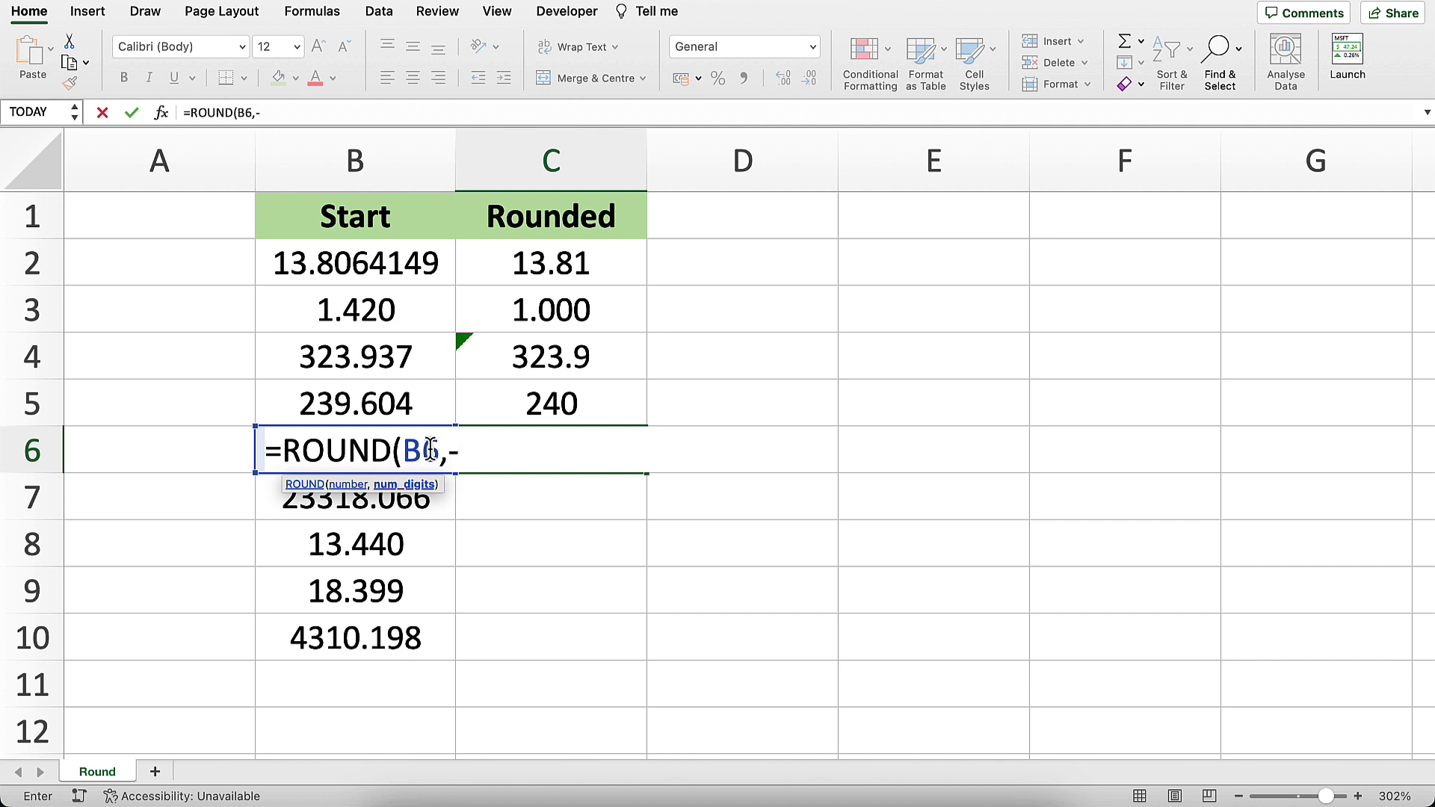
pyautogui.press('BackSpace')
pyautogui.write('-2)')
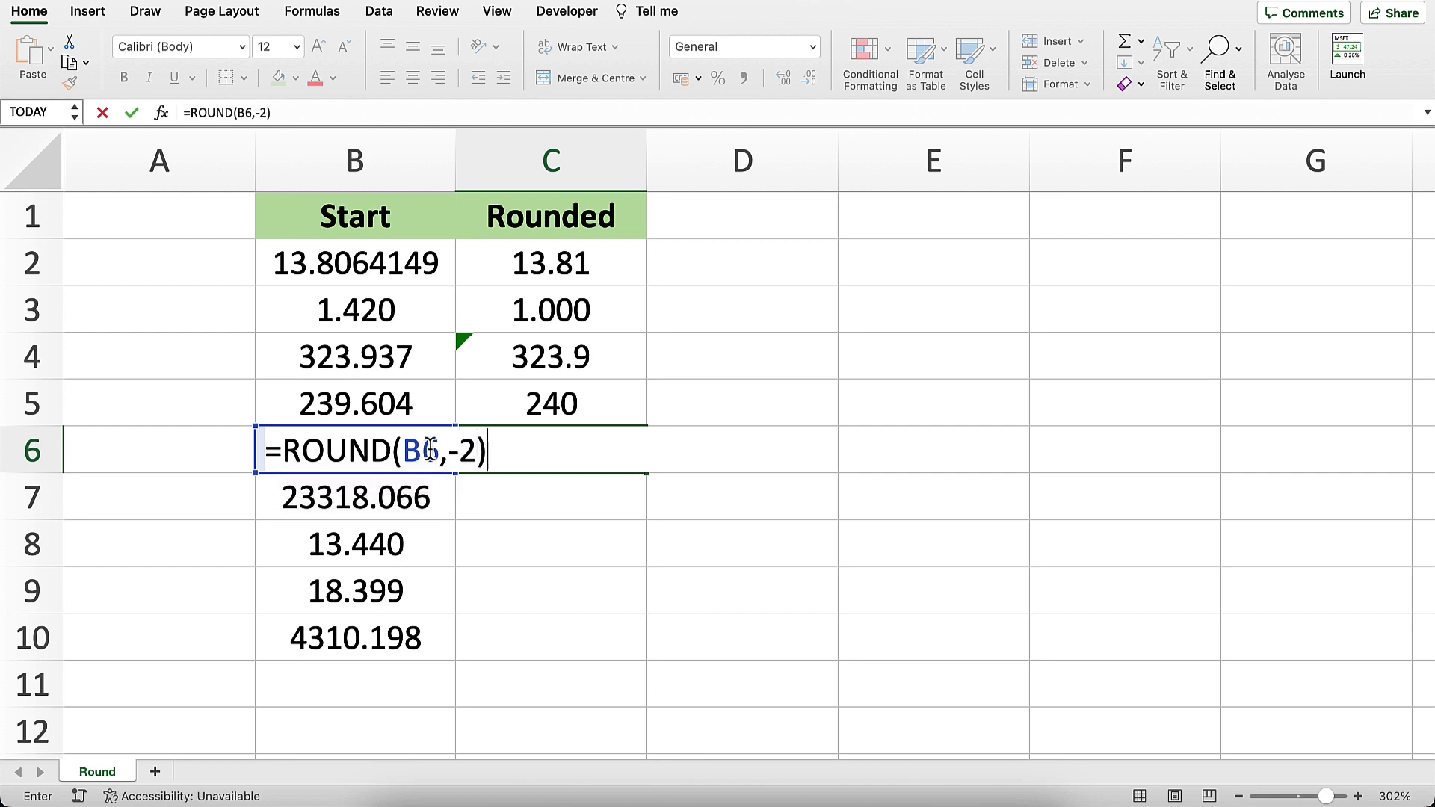
pyautogui.press('Return')
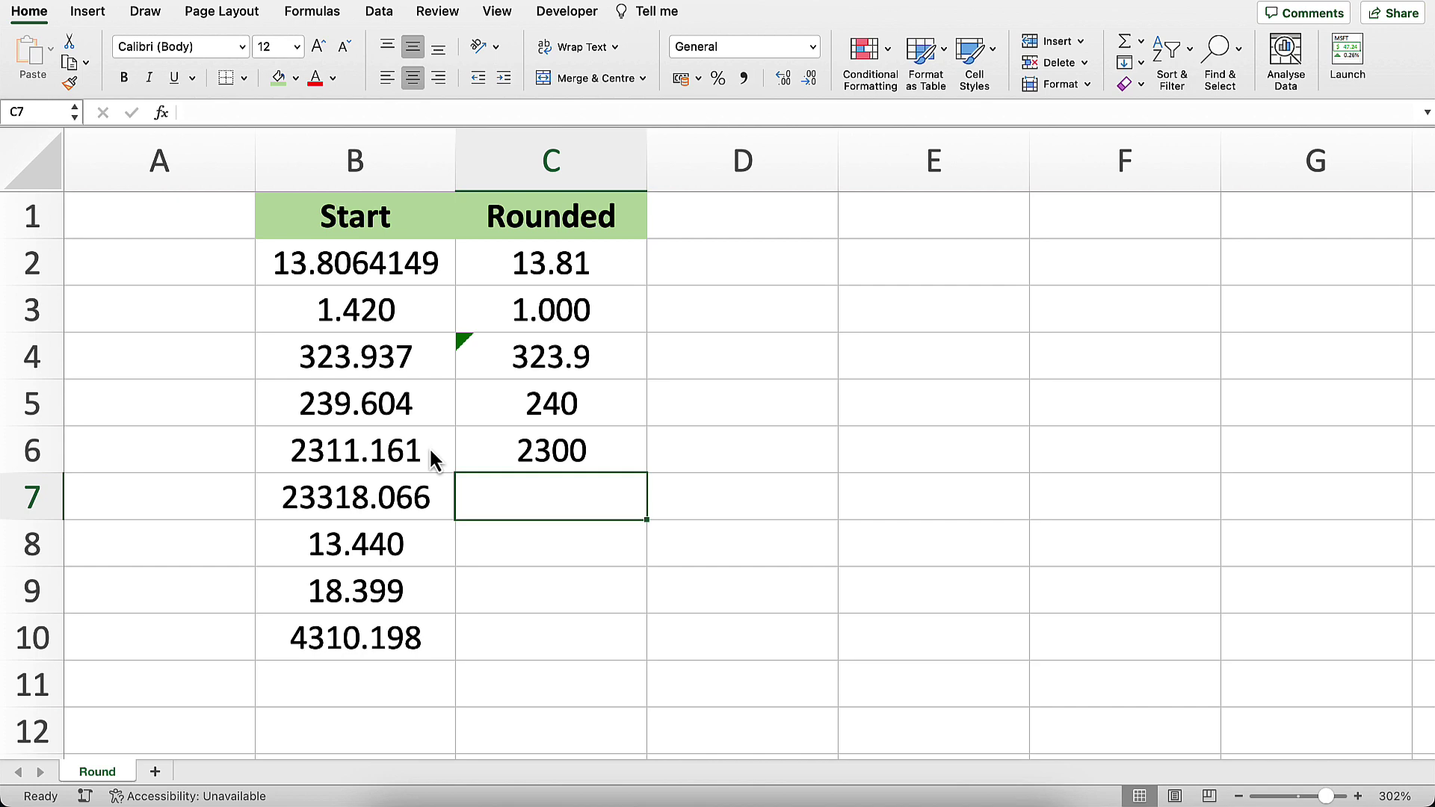